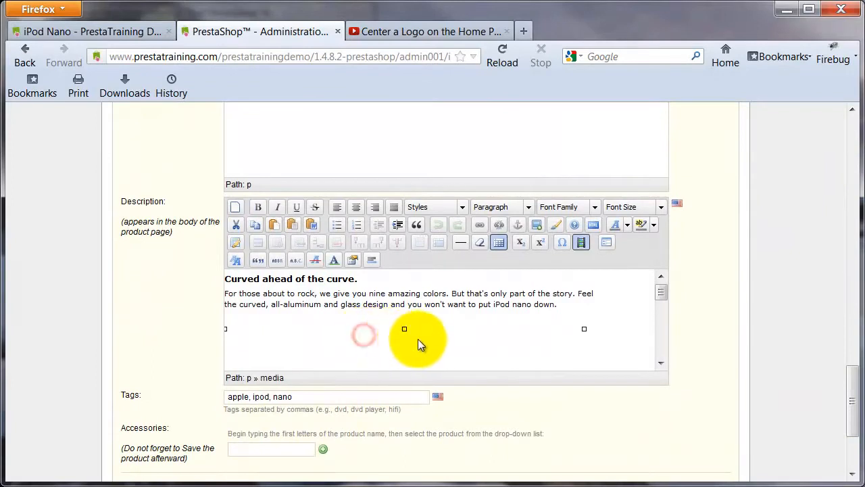
Delete the embedded video and its extra blank line from the iPod Nano description, and save the product while staying on the page.
{"action": "key", "text": "Delete"}
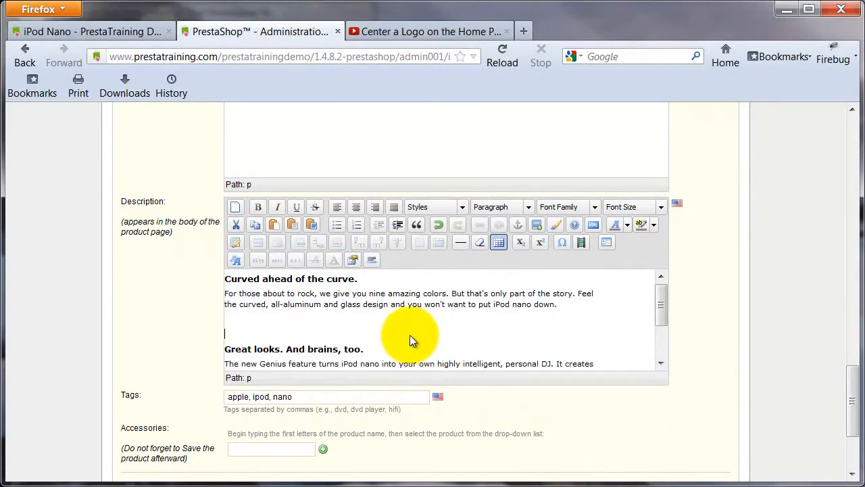
{"action": "left_click", "coordinate": [301, 327]}
{"action": "key", "text": "Delete"}
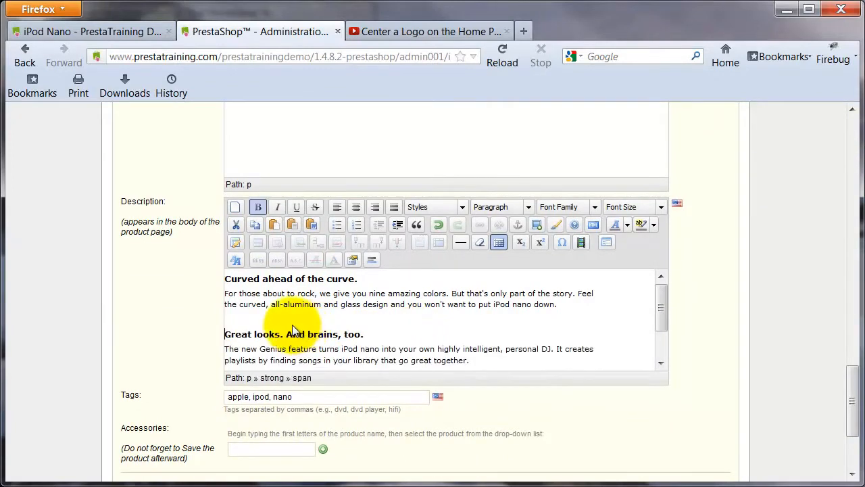
{"action": "left_click", "coordinate": [248, 320]}
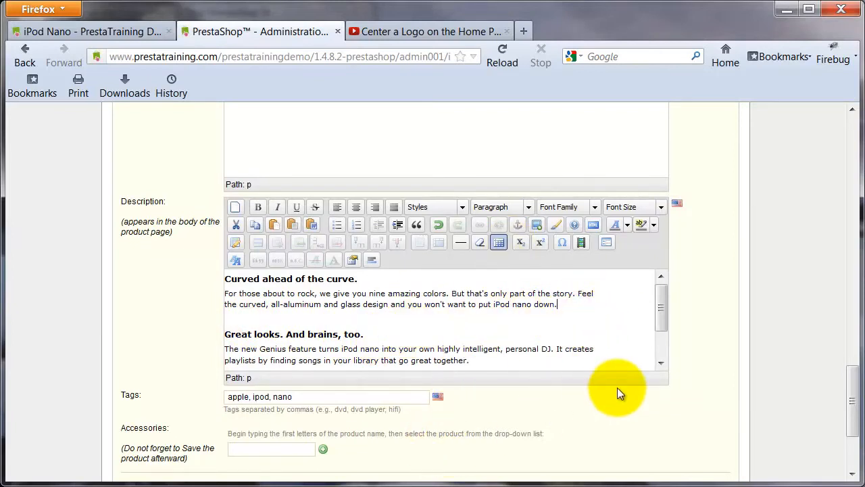
{"action": "scroll", "coordinate": [617, 387], "scroll_direction": "down", "scroll_amount": 4}
{"action": "left_click", "coordinate": [446, 359]}
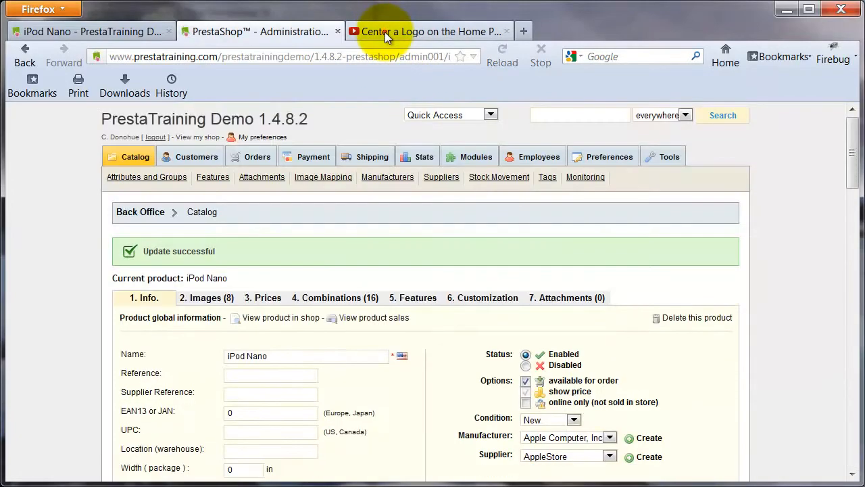
On the YouTube video page, choose the 640 × 360 embed size and copy the iframe embed code.
{"action": "left_click", "coordinate": [383, 34]}
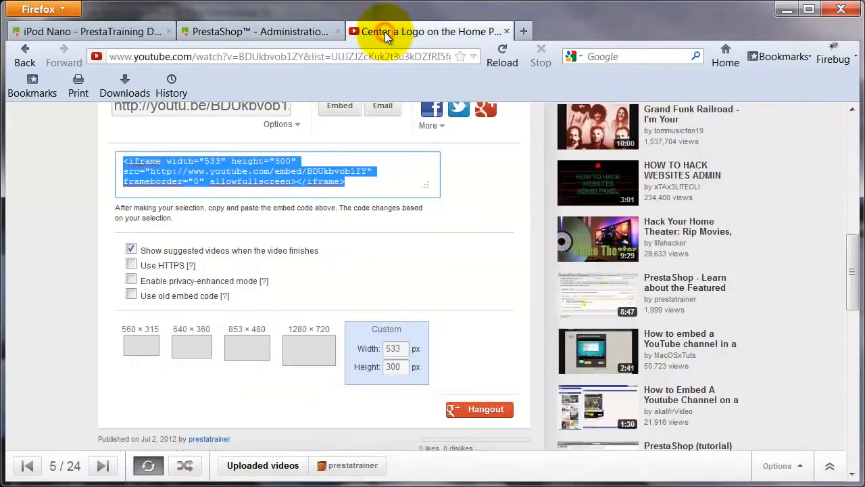
{"action": "left_click", "coordinate": [190, 353]}
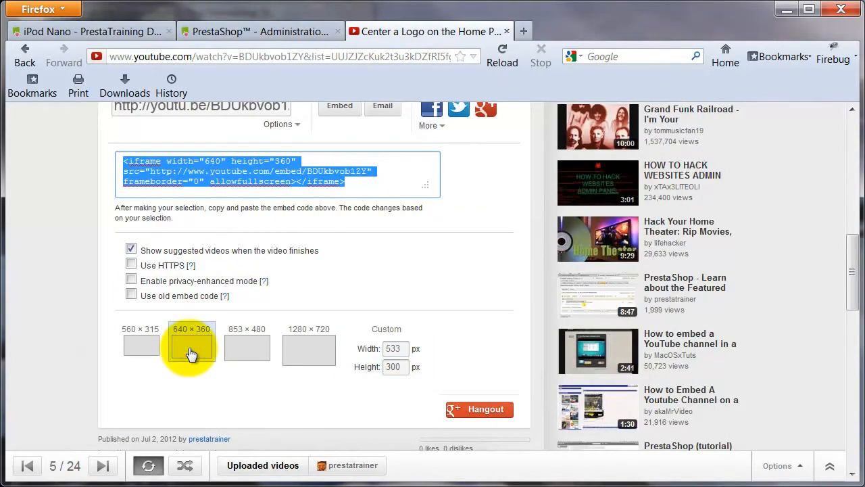
{"action": "right_click", "coordinate": [208, 174]}
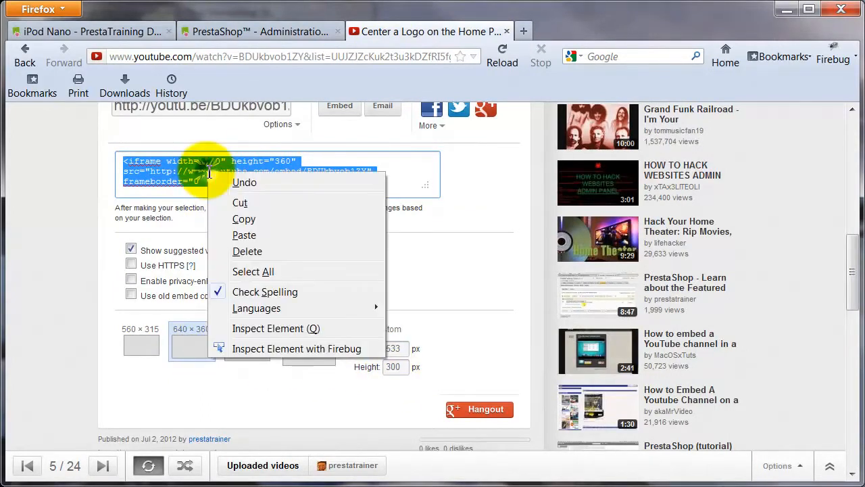
{"action": "left_click", "coordinate": [244, 220]}
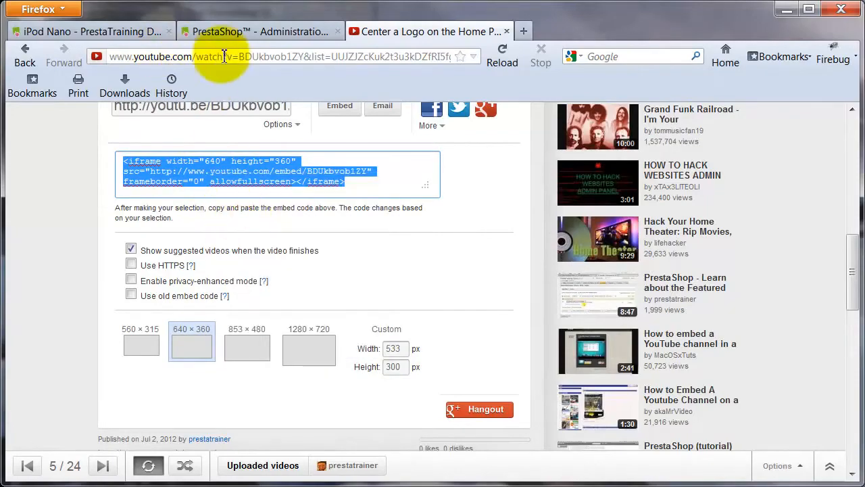
In the back office, insert the copied iframe code on its own line at the start of the description's HTML source and apply it.
{"action": "left_click", "coordinate": [118, 31]}
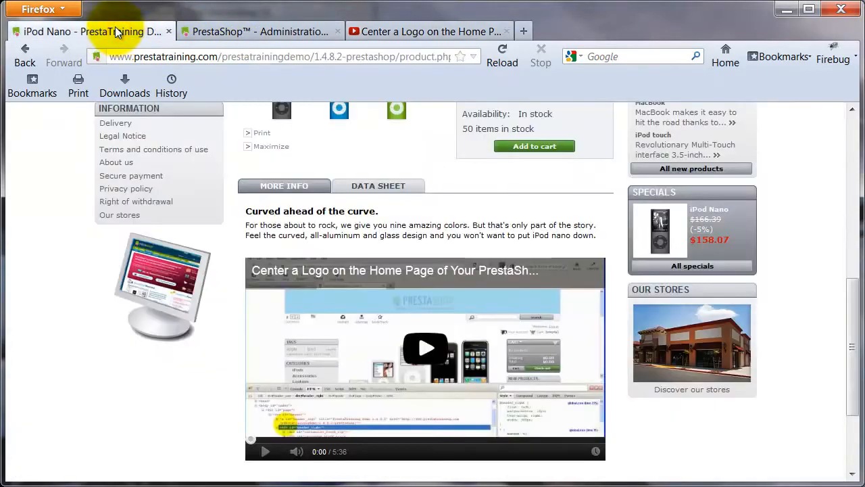
{"action": "left_click", "coordinate": [203, 31]}
{"action": "left_click_drag", "start_coordinate": [853, 157], "coordinate": [850, 433]}
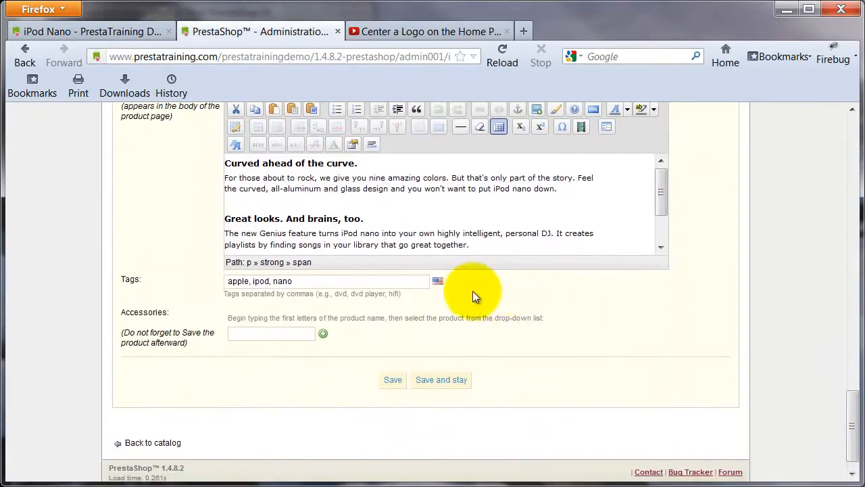
{"action": "left_click", "coordinate": [226, 164]}
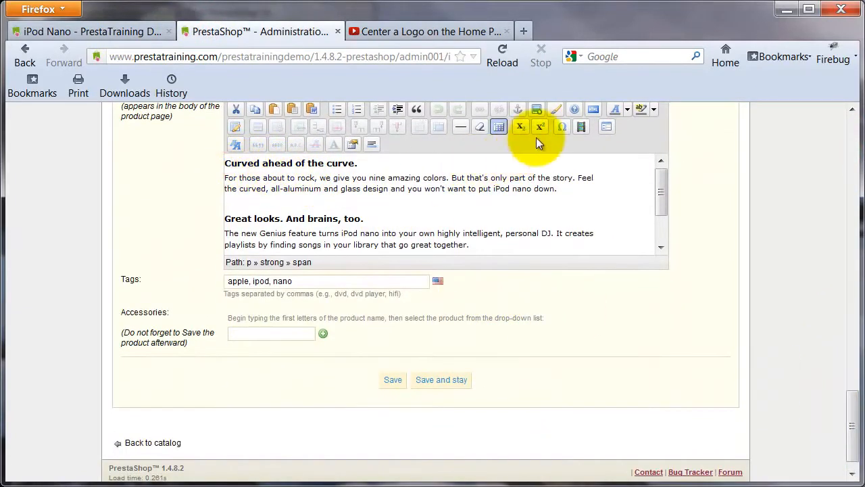
{"action": "left_click", "coordinate": [592, 112]}
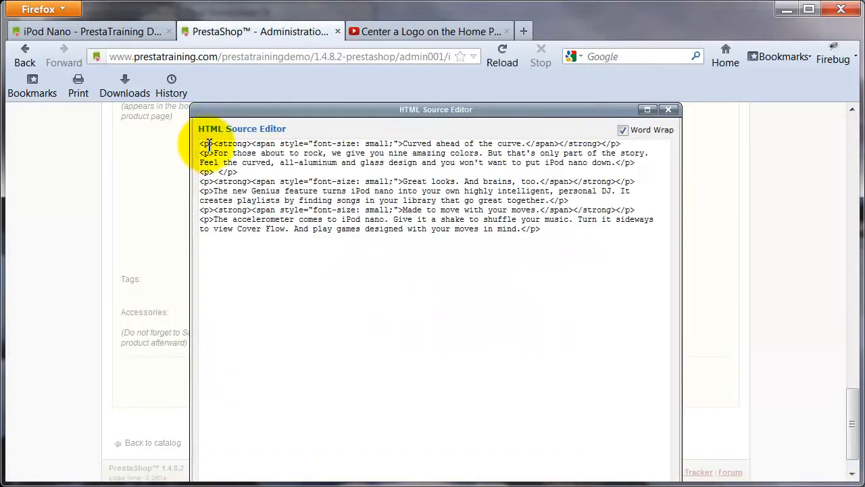
{"action": "key", "text": "ctrl+v"}
{"action": "key", "text": "Return"}
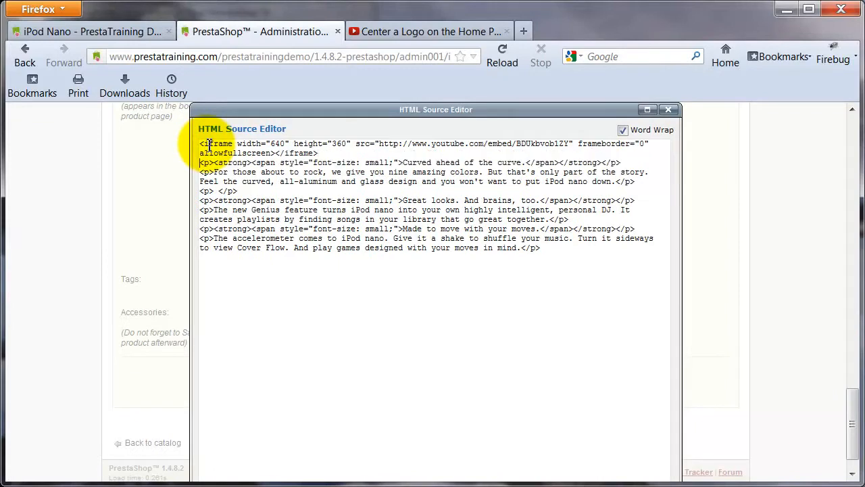
{"action": "scroll", "coordinate": [730, 270], "scroll_direction": "down", "scroll_amount": 1}
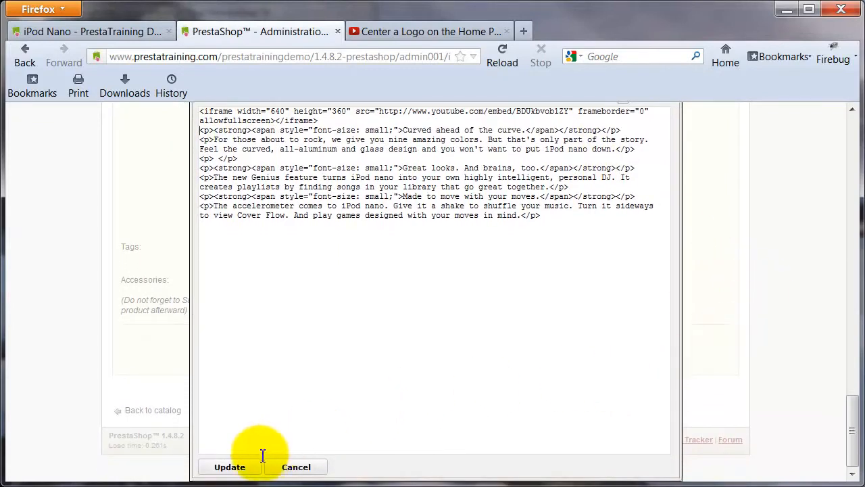
{"action": "left_click", "coordinate": [229, 466]}
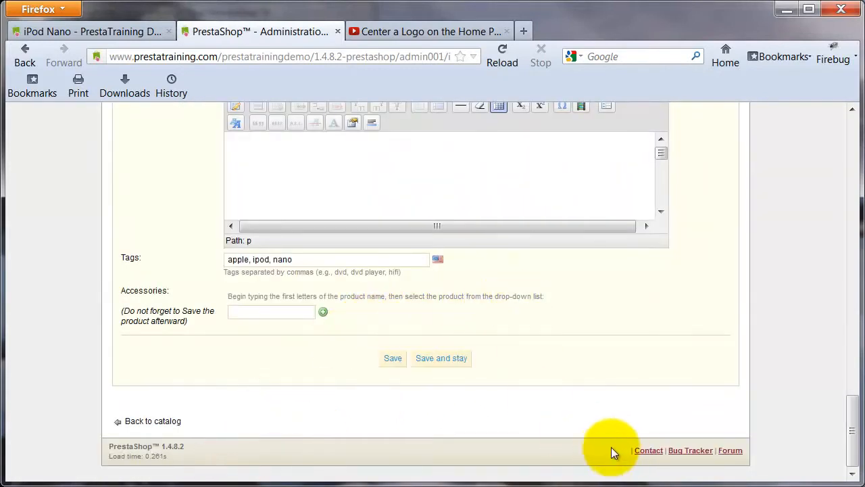
Save the product while staying on the page, and reload the iPod Nano shop page to check the video.
{"action": "left_click", "coordinate": [429, 358]}
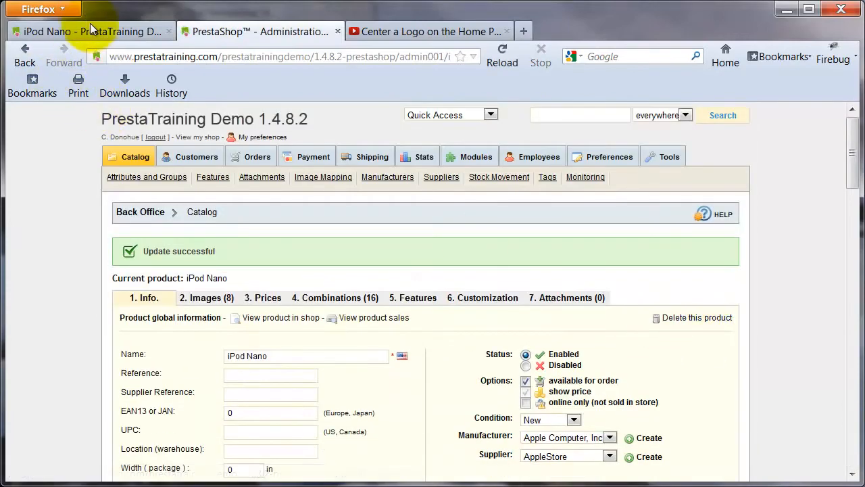
{"action": "left_click", "coordinate": [92, 30]}
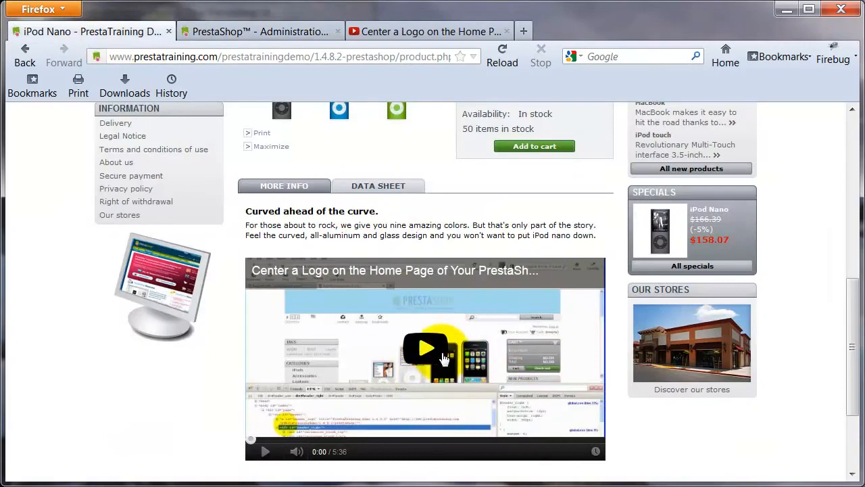
{"action": "left_click", "coordinate": [498, 55]}
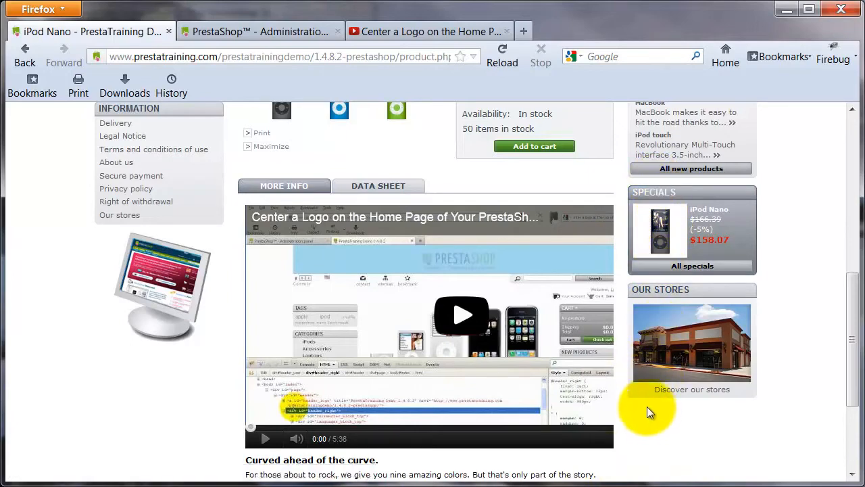
On the YouTube video page, close the embed options and copy the video's short share link.
{"action": "left_click", "coordinate": [392, 34]}
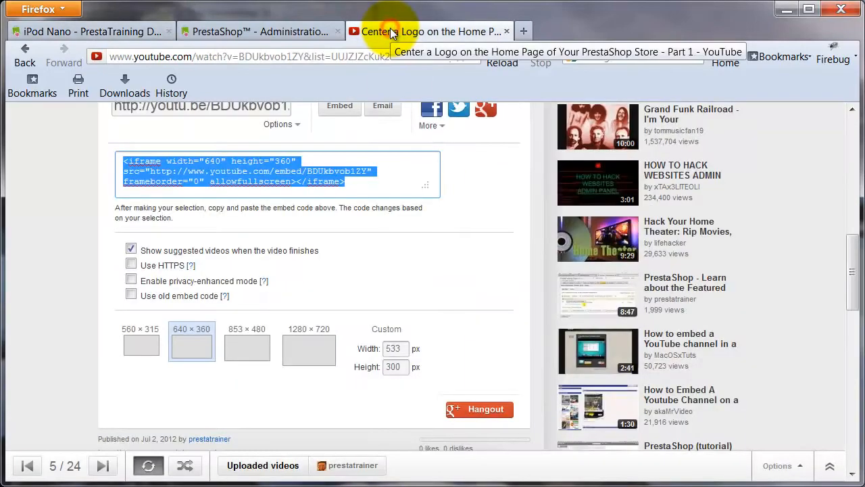
{"action": "left_click", "coordinate": [405, 349]}
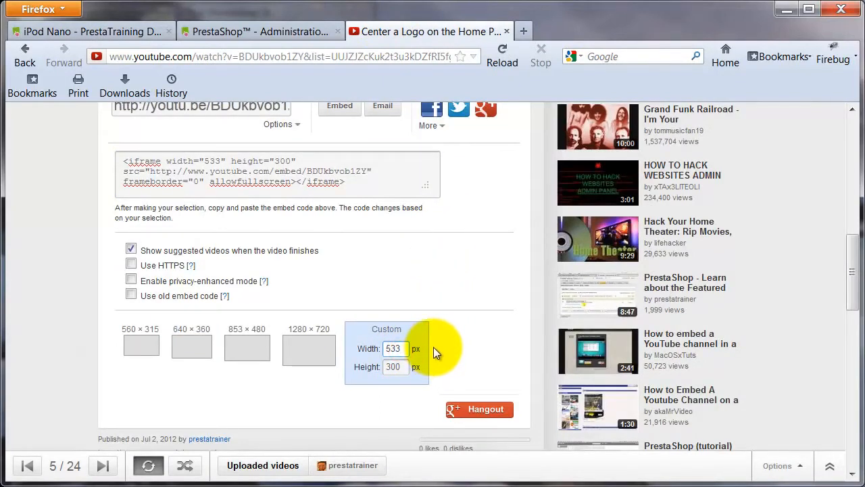
{"action": "left_click_drag", "start_coordinate": [853, 284], "coordinate": [849, 228]}
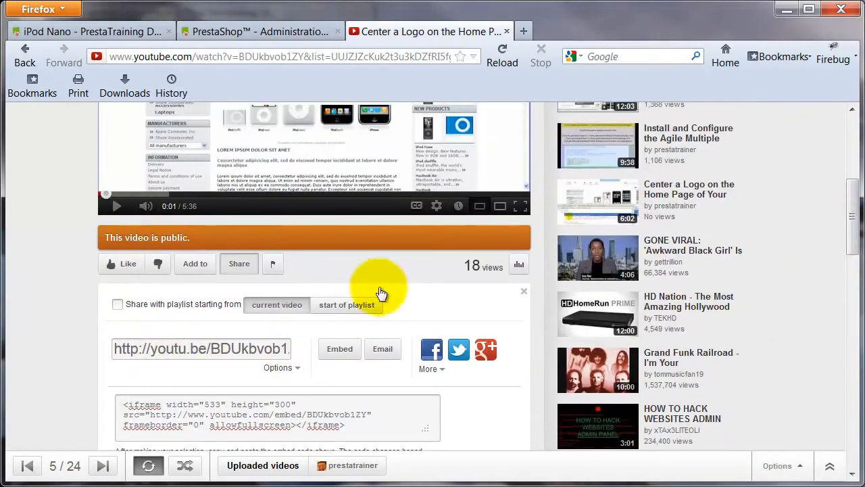
{"action": "left_click", "coordinate": [340, 350]}
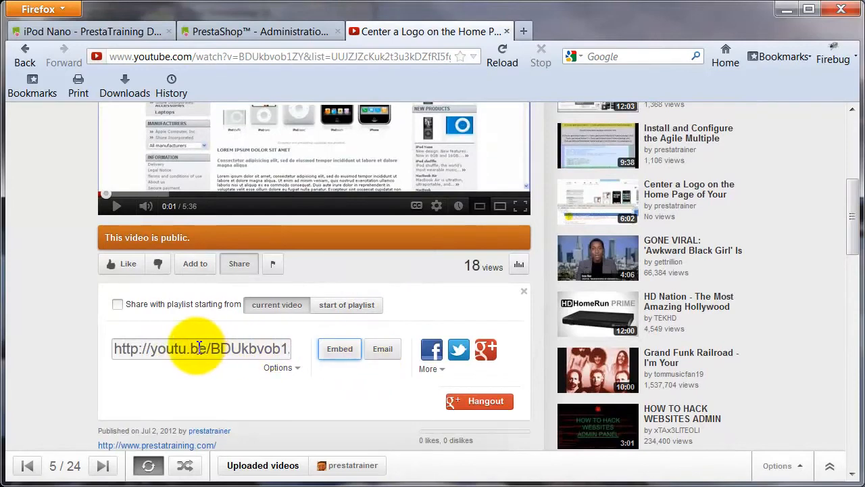
{"action": "left_click", "coordinate": [175, 348]}
{"action": "right_click", "coordinate": [173, 350]}
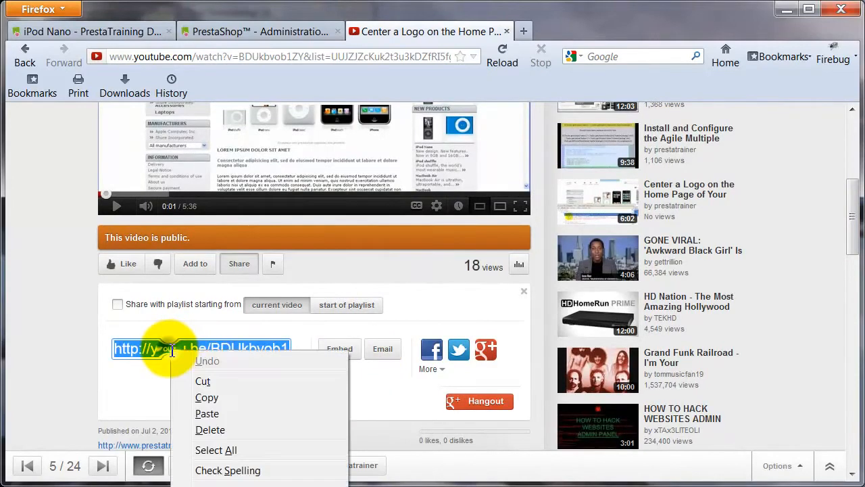
{"action": "left_click", "coordinate": [216, 397]}
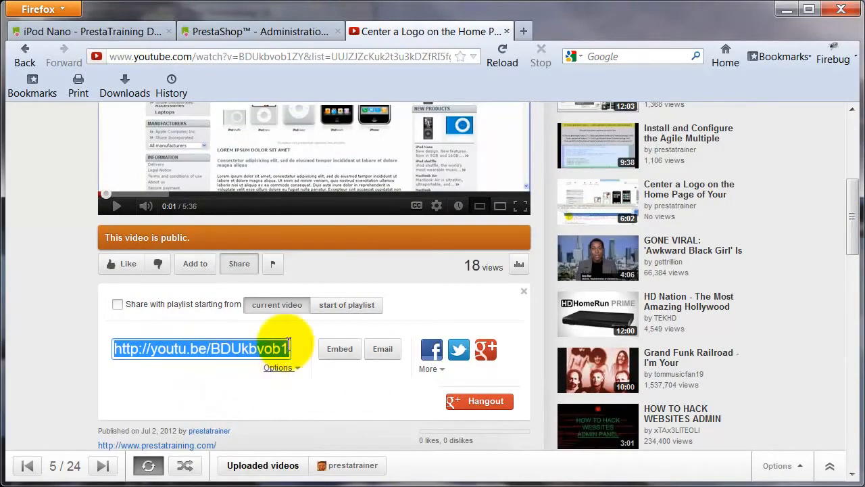
Return to the back office product page and delete the embedded video from the top of the description.
{"action": "left_click", "coordinate": [219, 34]}
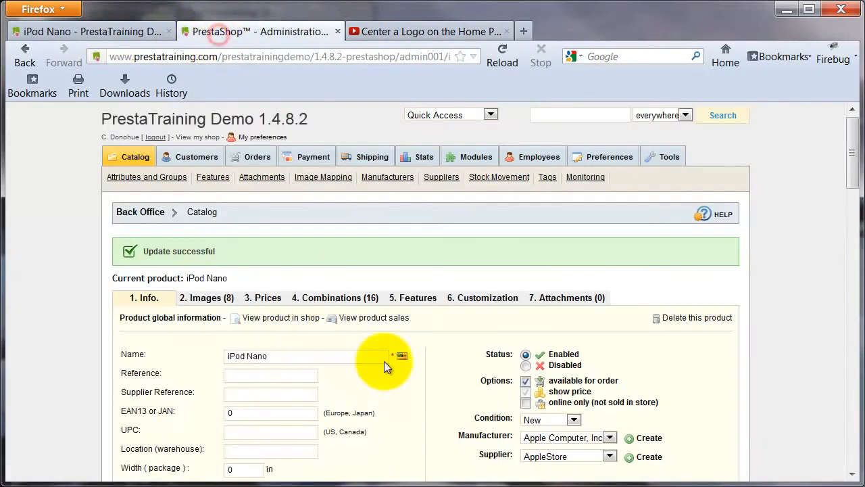
{"action": "left_click_drag", "start_coordinate": [853, 175], "coordinate": [850, 389]}
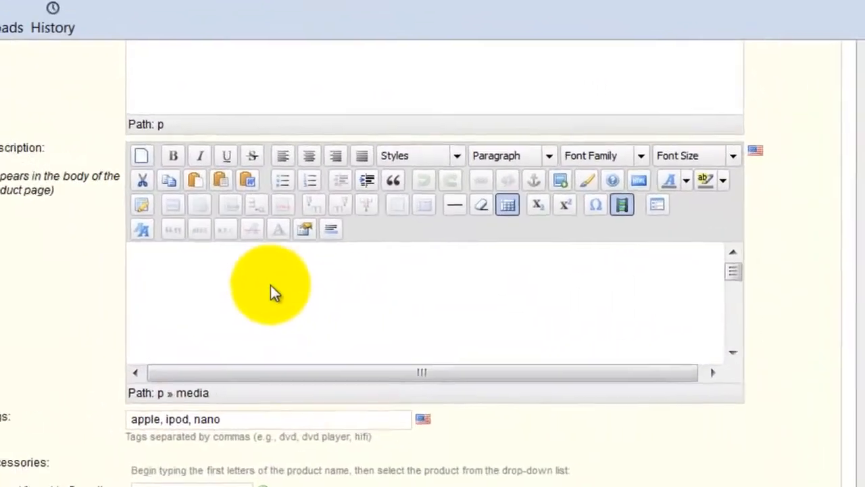
{"action": "left_click", "coordinate": [321, 280]}
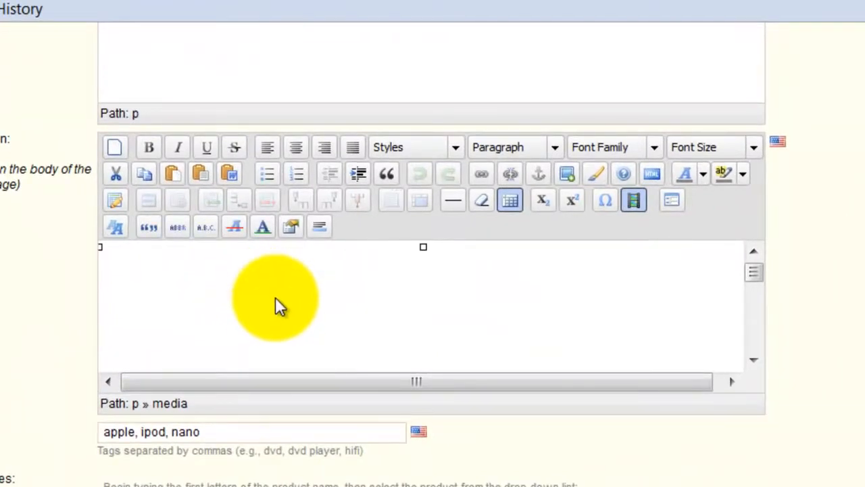
{"action": "key", "text": "Delete"}
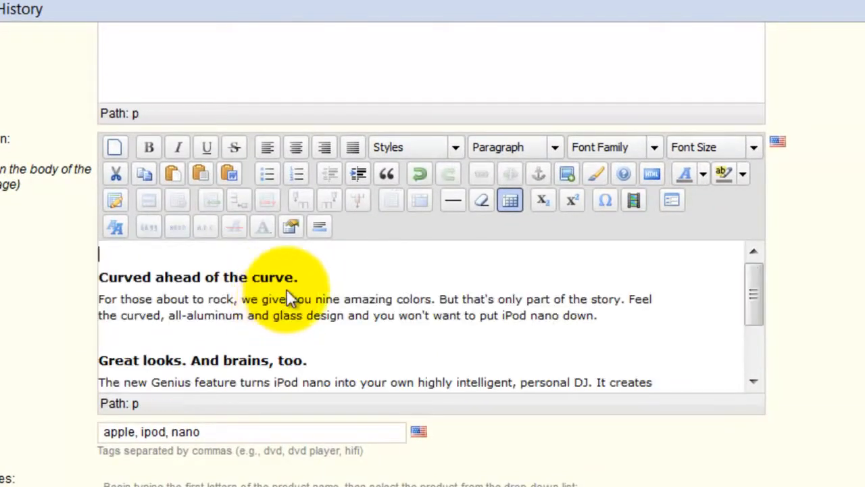
{"action": "left_click", "coordinate": [651, 173]}
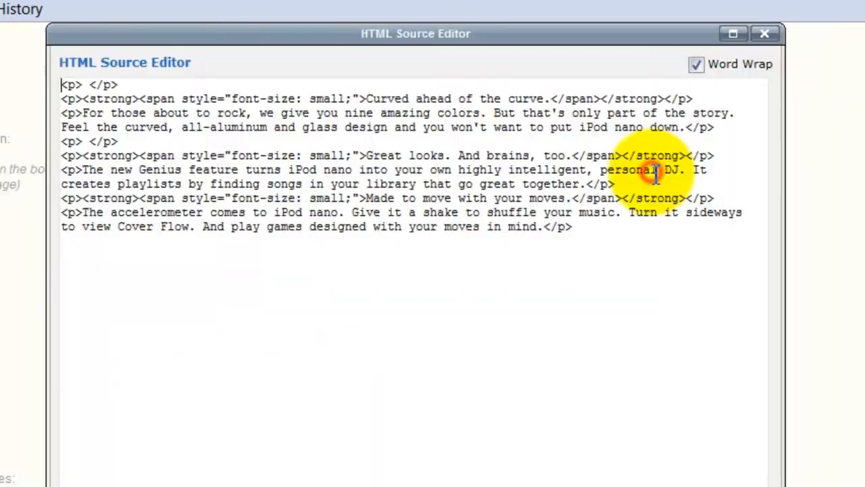
{"action": "left_click_drag", "start_coordinate": [143, 88], "coordinate": [13, 87]}
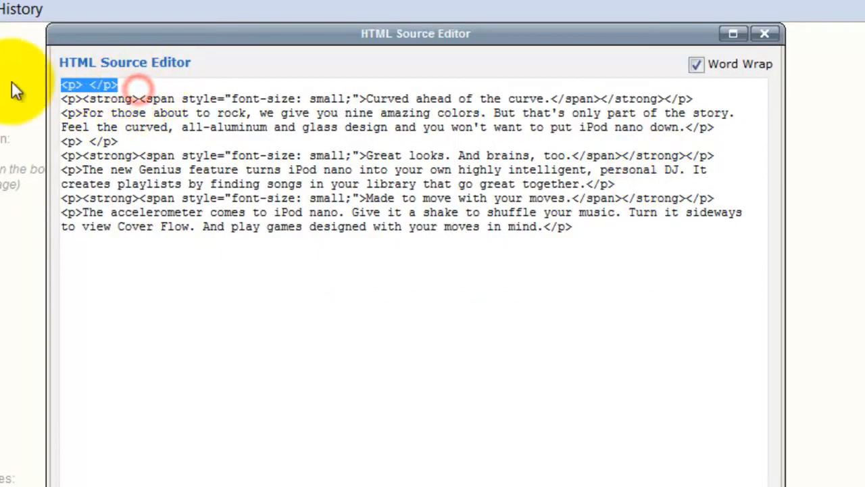
{"action": "key", "text": "ctrl+v"}
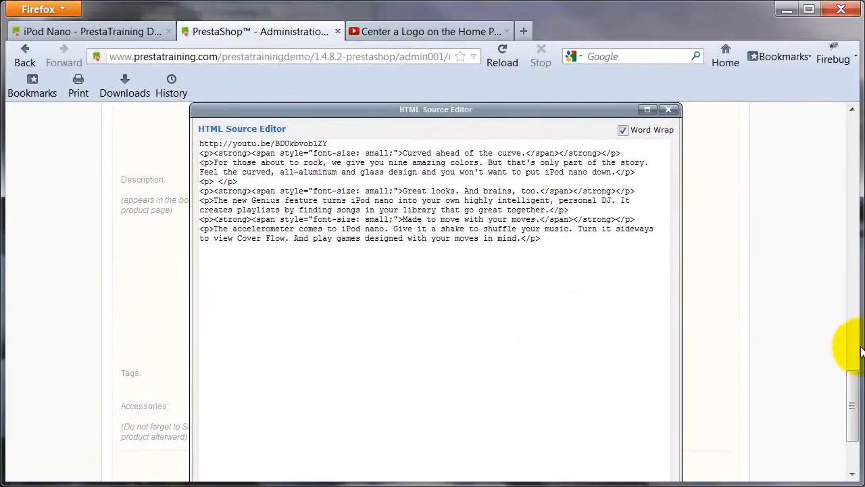
{"action": "left_click_drag", "start_coordinate": [851, 382], "coordinate": [832, 409]}
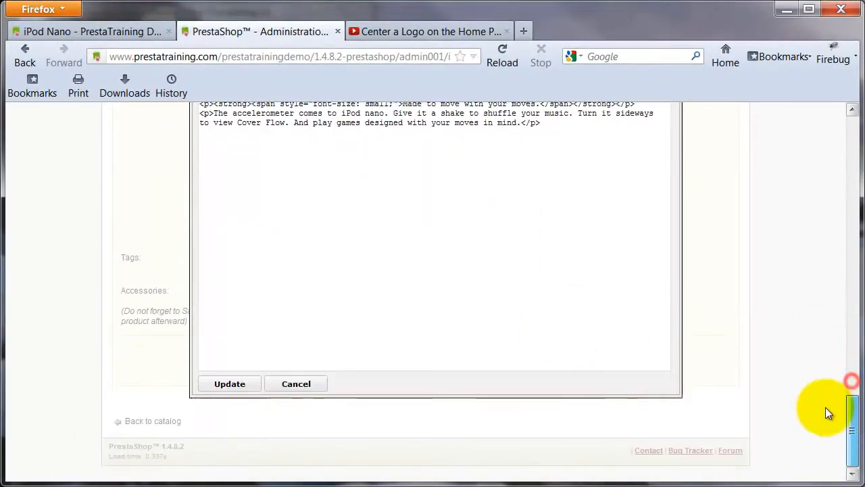
{"action": "left_click", "coordinate": [229, 388]}
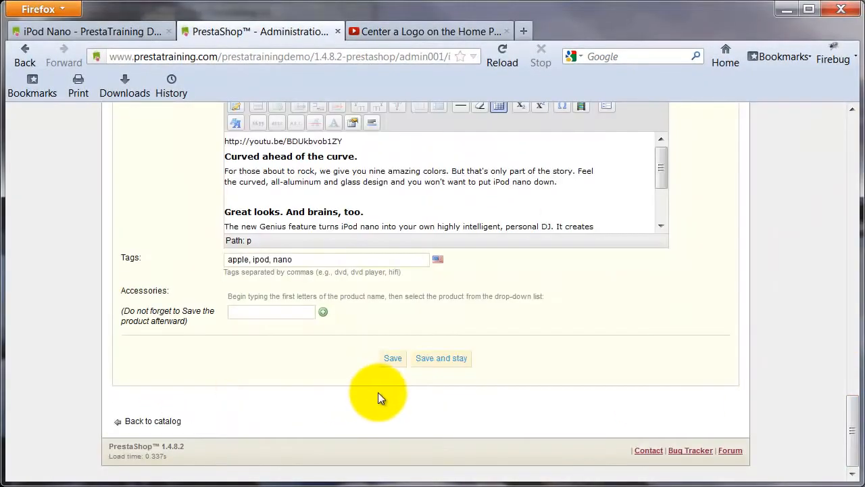
Save the product with the plain link while staying on the page, and reload the iPod Nano shop page to check the description.
{"action": "left_click", "coordinate": [442, 362]}
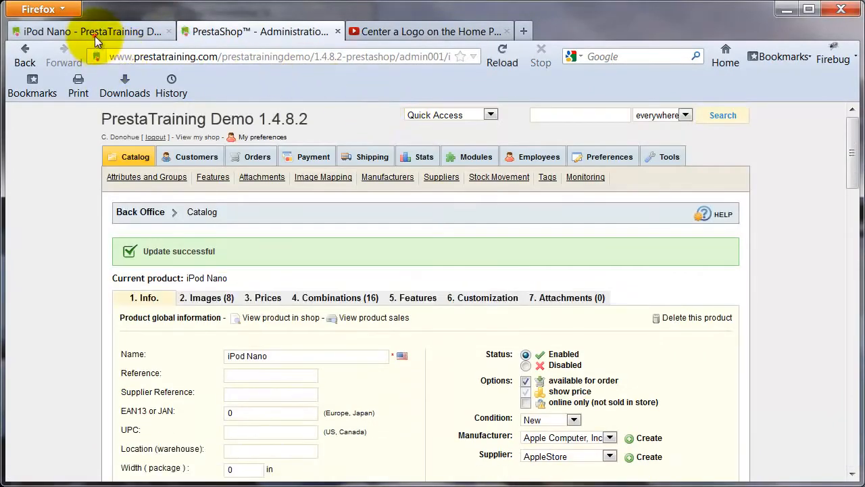
{"action": "left_click", "coordinate": [95, 36]}
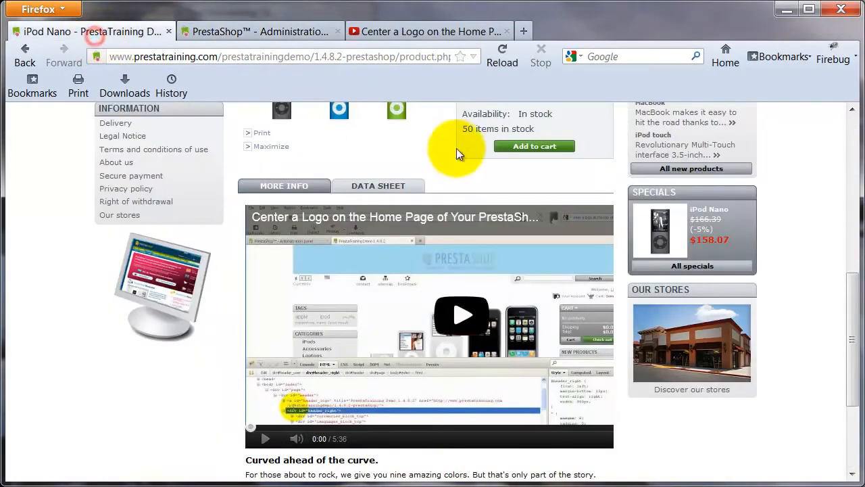
{"action": "left_click", "coordinate": [503, 50]}
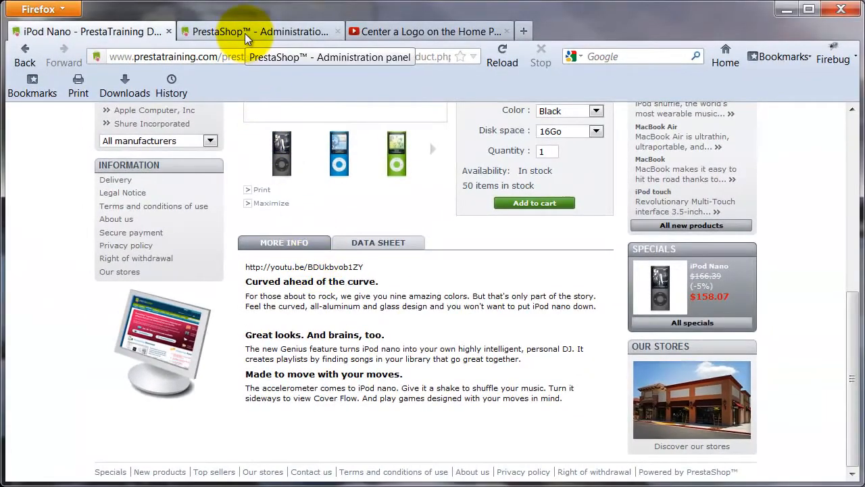
Return to the back office product page, cut the YouTube link and its empty line from the description, and check the HTML source.
{"action": "left_click", "coordinate": [245, 33]}
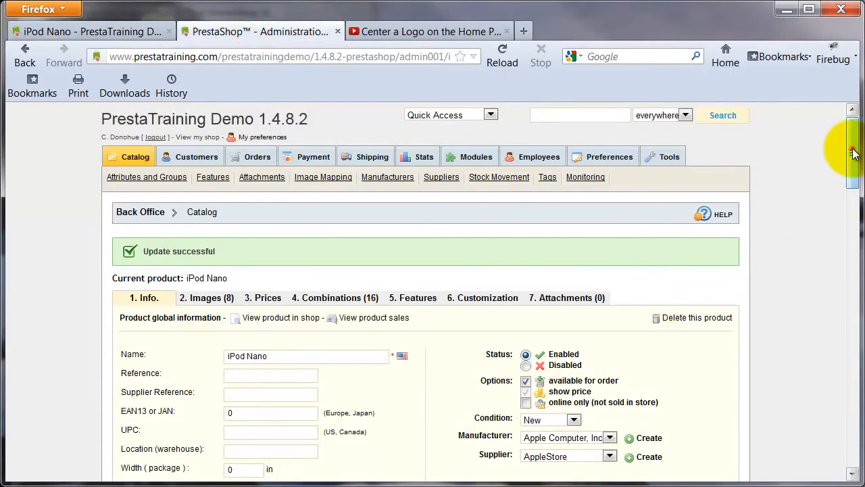
{"action": "left_click_drag", "start_coordinate": [853, 152], "coordinate": [853, 389]}
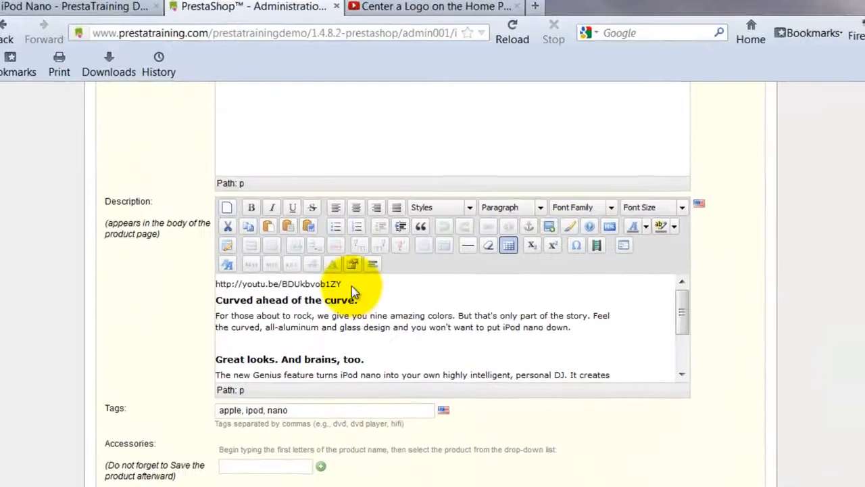
{"action": "left_click_drag", "start_coordinate": [348, 330], "coordinate": [173, 333]}
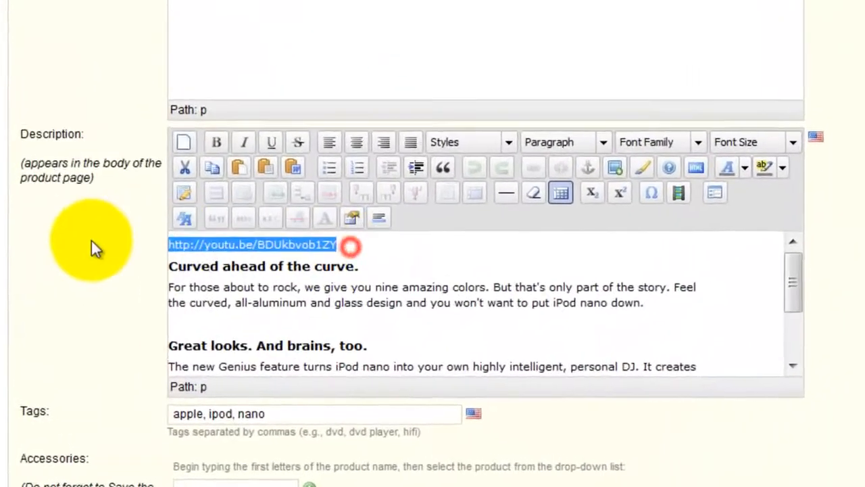
{"action": "key", "text": "ctrl+x"}
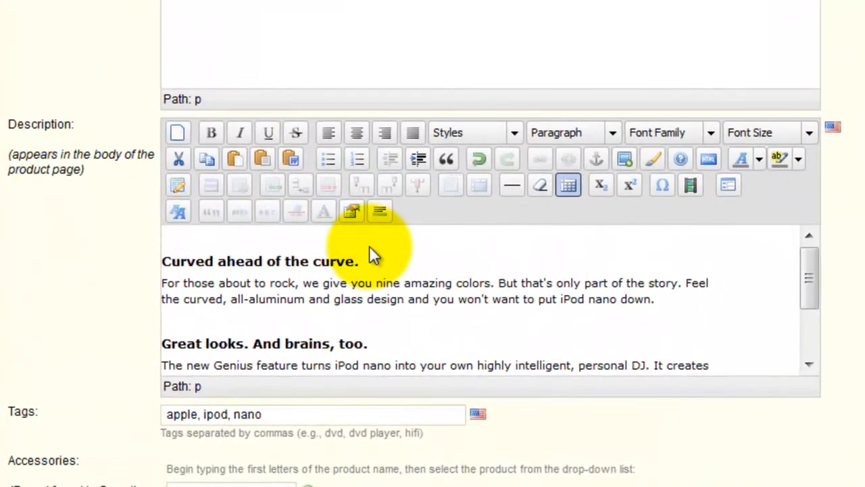
{"action": "key", "text": "Delete"}
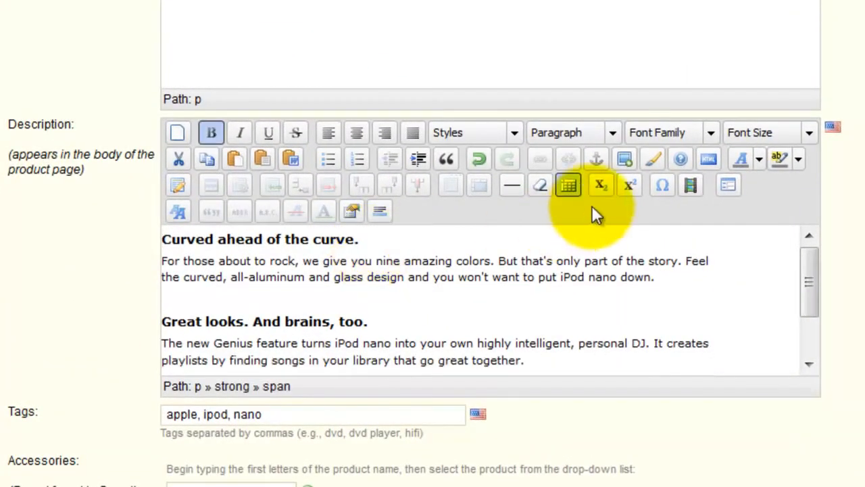
{"action": "left_click", "coordinate": [710, 160]}
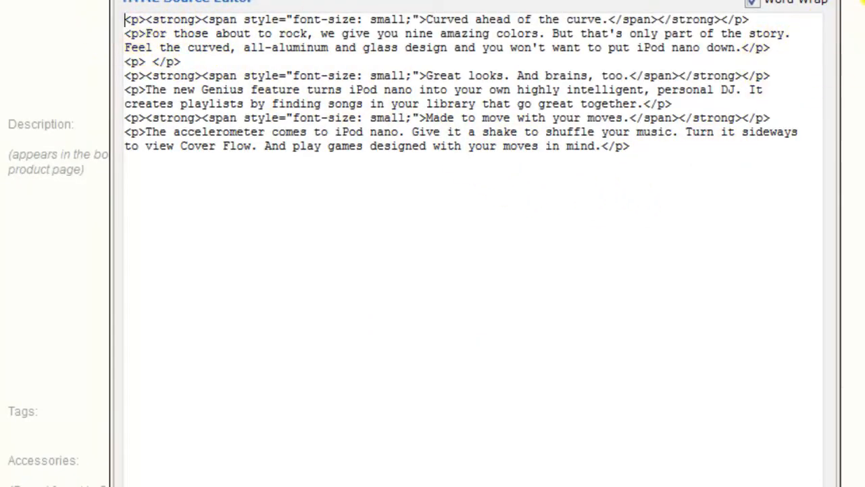
{"action": "left_click", "coordinate": [820, 2]}
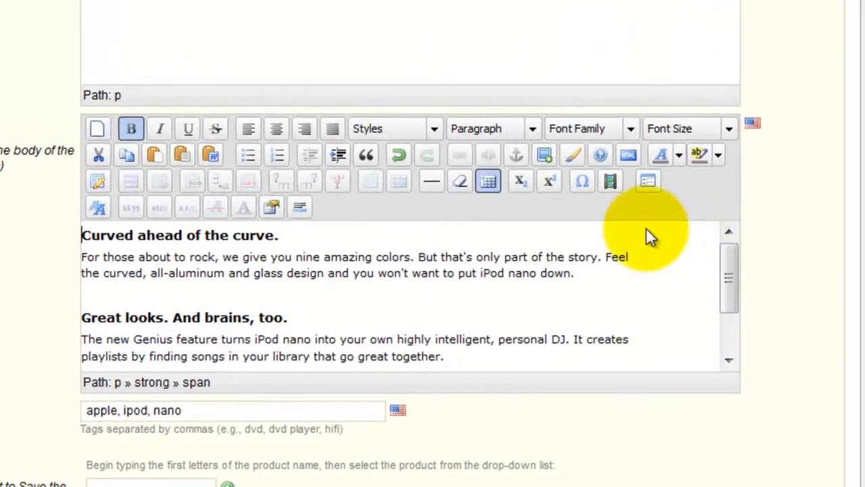
{"action": "left_click", "coordinate": [611, 181]}
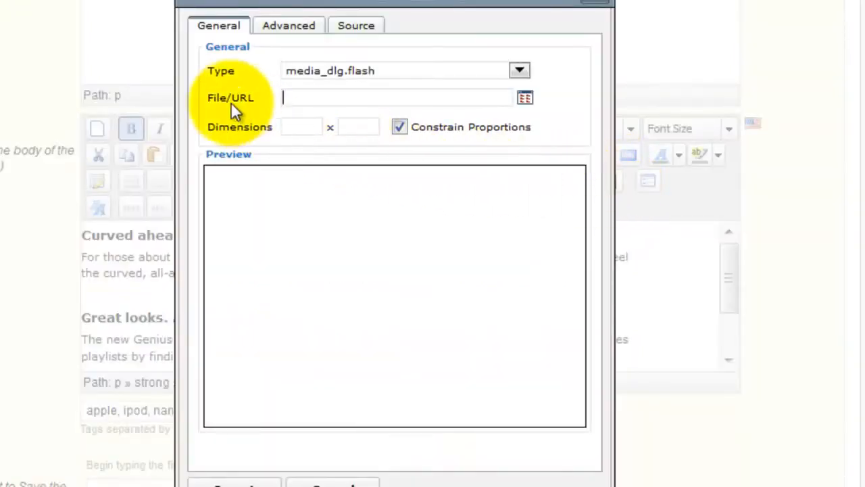
{"action": "left_click", "coordinate": [521, 71]}
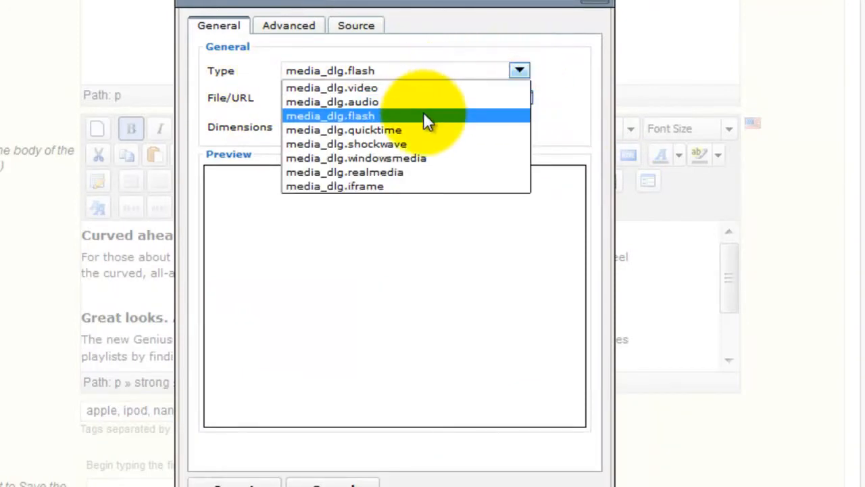
{"action": "left_click", "coordinate": [554, 68]}
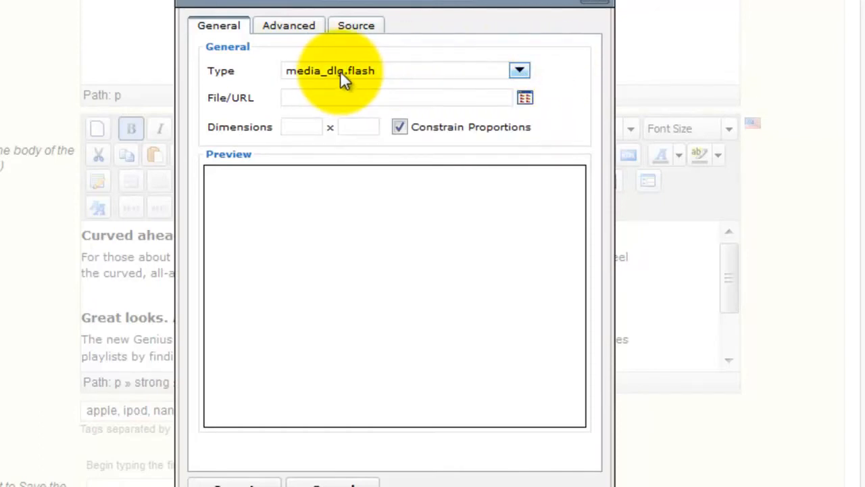
{"action": "right_click", "coordinate": [296, 98]}
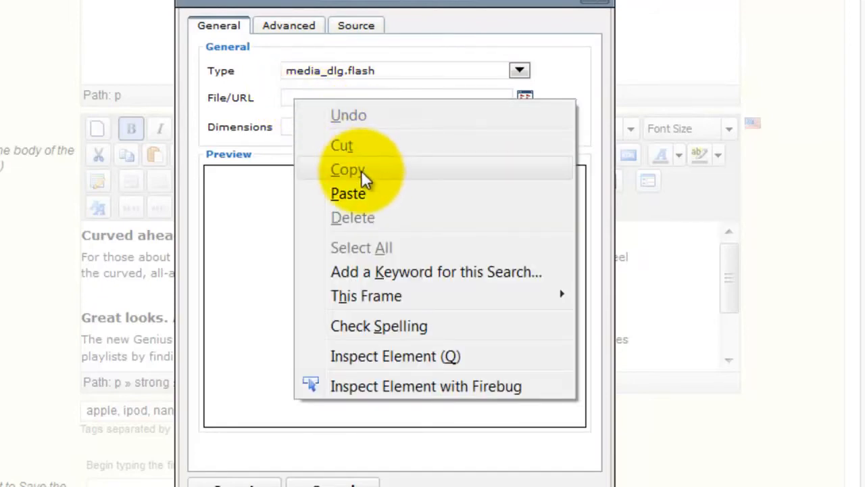
{"action": "left_click", "coordinate": [359, 193]}
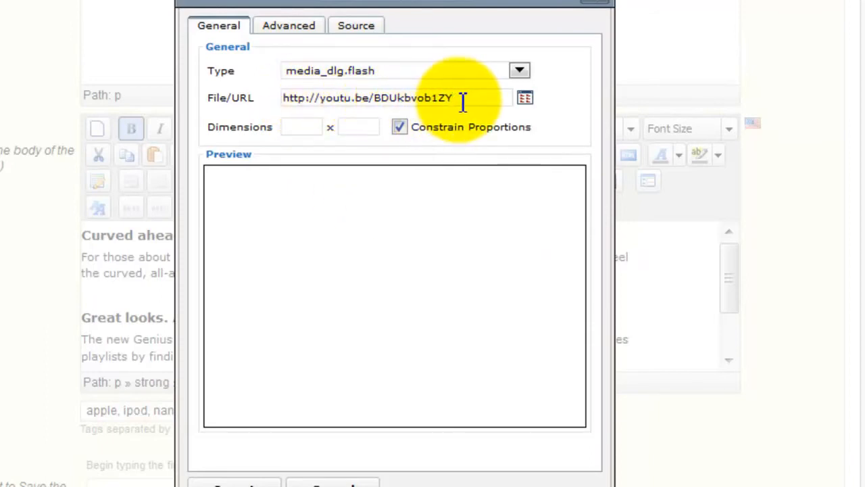
{"action": "left_click", "coordinate": [526, 100]}
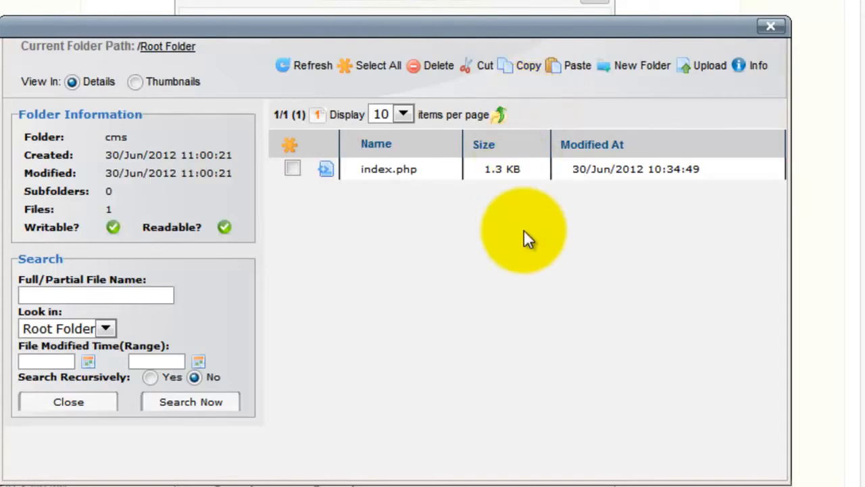
{"action": "left_click", "coordinate": [771, 27]}
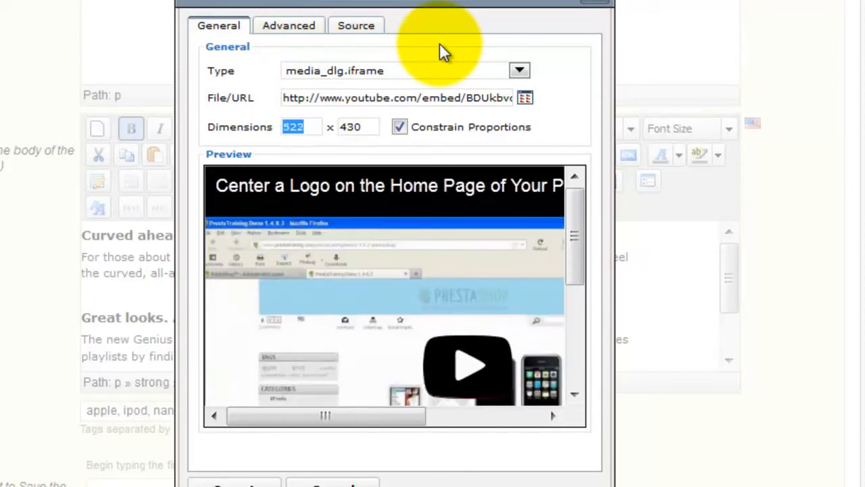
Set the embedded video's width to 533 and show the embed options on the YouTube video page.
{"action": "type", "text": "533"}
{"action": "key", "text": "Tab"}
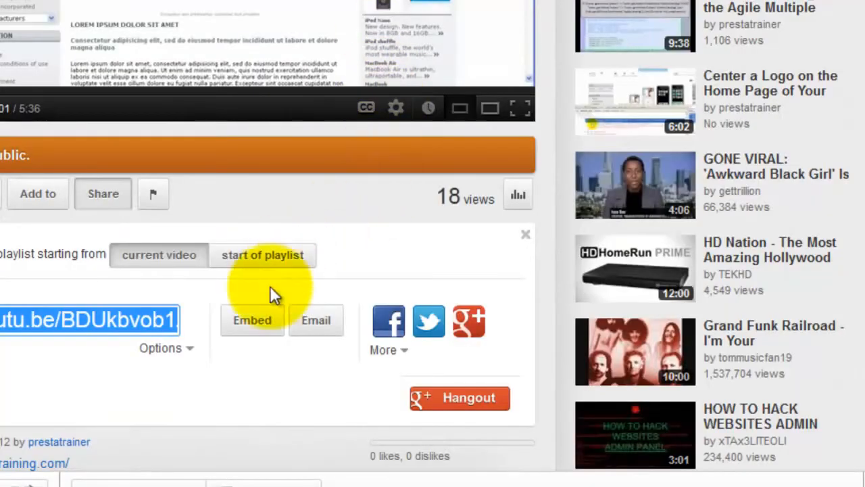
{"action": "left_click", "coordinate": [248, 325]}
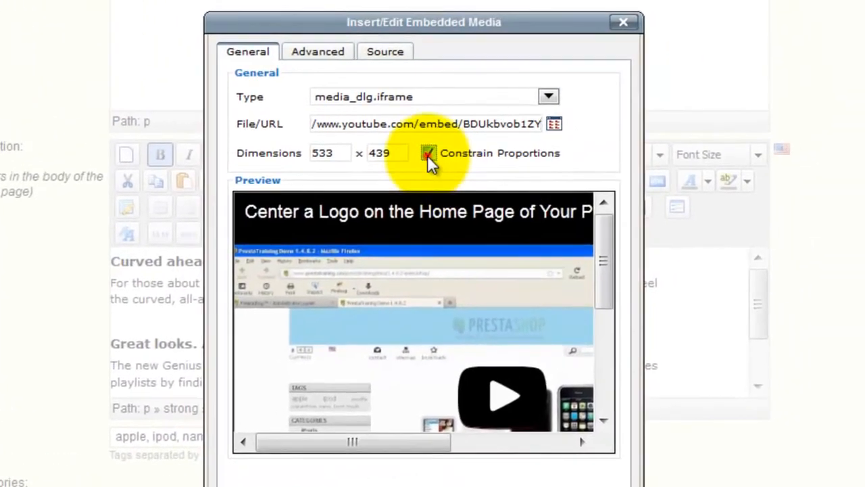
Turn off the constrained proportions, set the video's height to 300, and insert the media into the product description.
{"action": "left_click", "coordinate": [427, 152]}
{"action": "left_click_drag", "start_coordinate": [396, 153], "coordinate": [376, 155]}
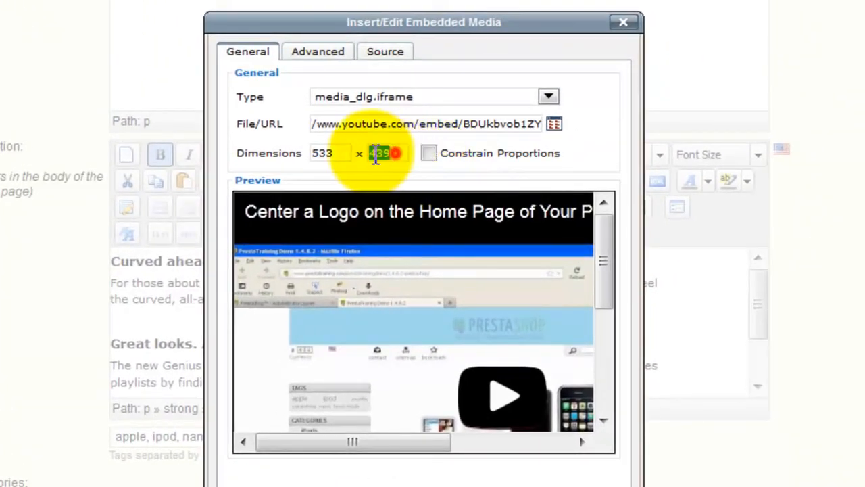
{"action": "left_click", "coordinate": [338, 153]}
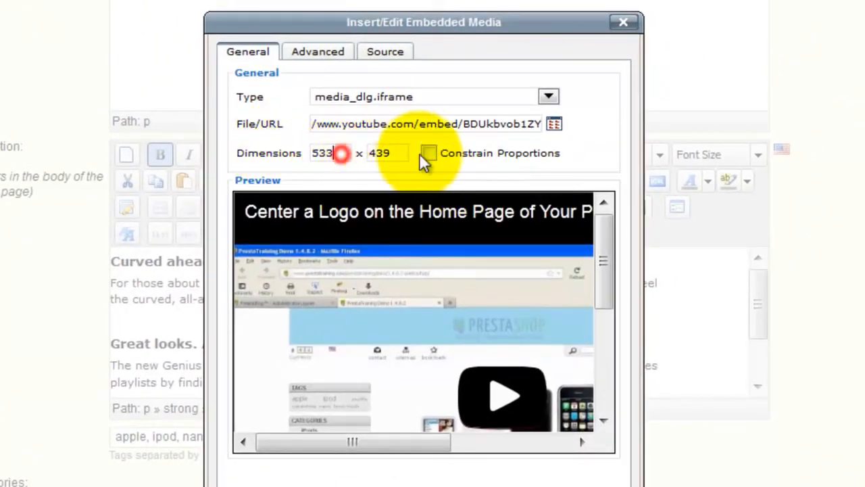
{"action": "key", "text": "Tab"}
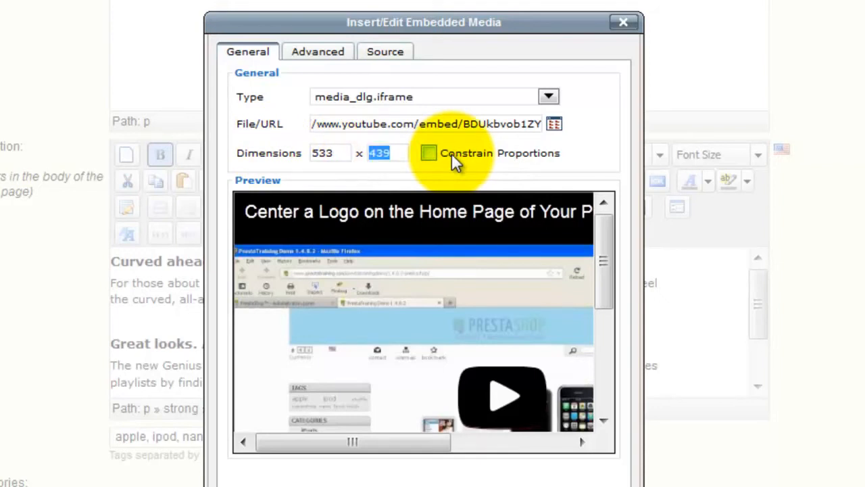
{"action": "type", "text": "300"}
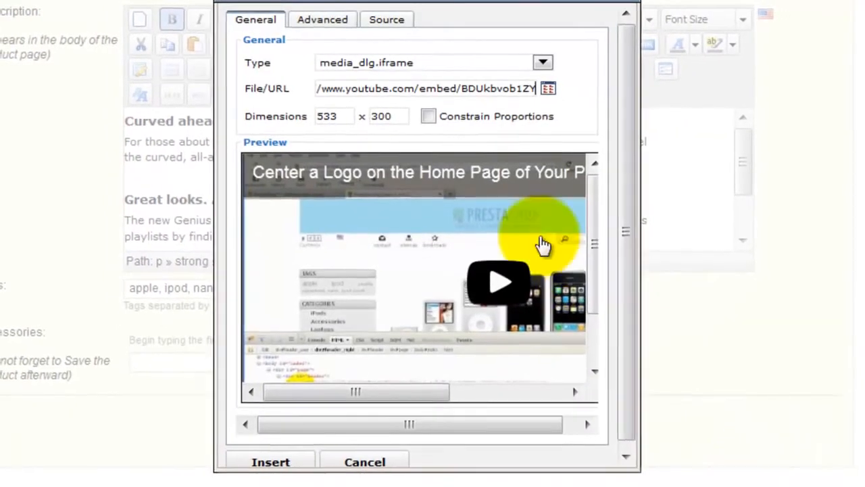
{"action": "left_click", "coordinate": [271, 462]}
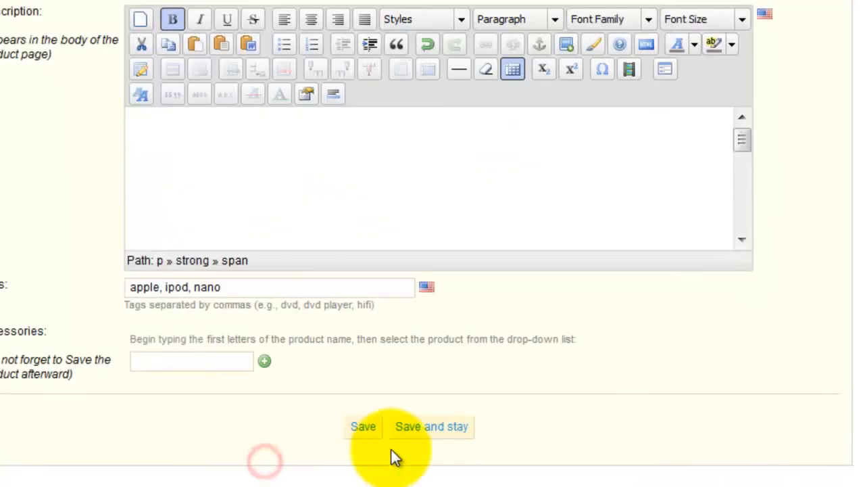
Select the inserted video in the description to check its extent, and save the product while staying on the page.
{"action": "left_click", "coordinate": [267, 180]}
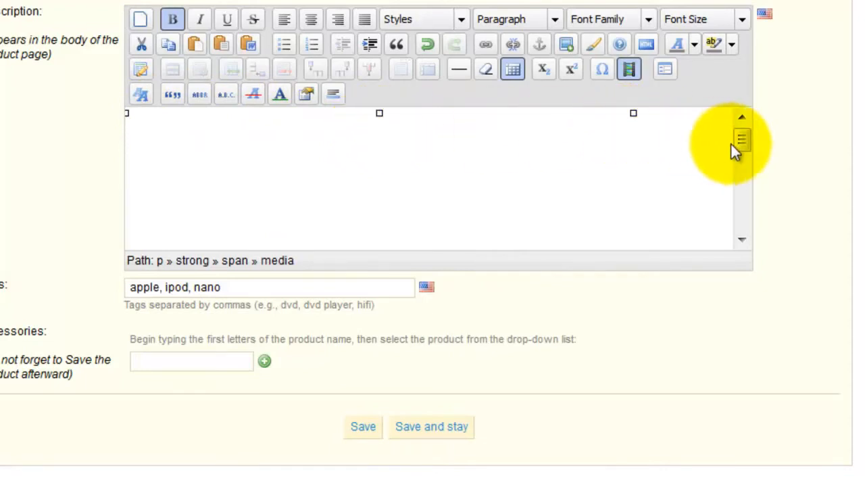
{"action": "left_click_drag", "start_coordinate": [741, 142], "coordinate": [752, 186]}
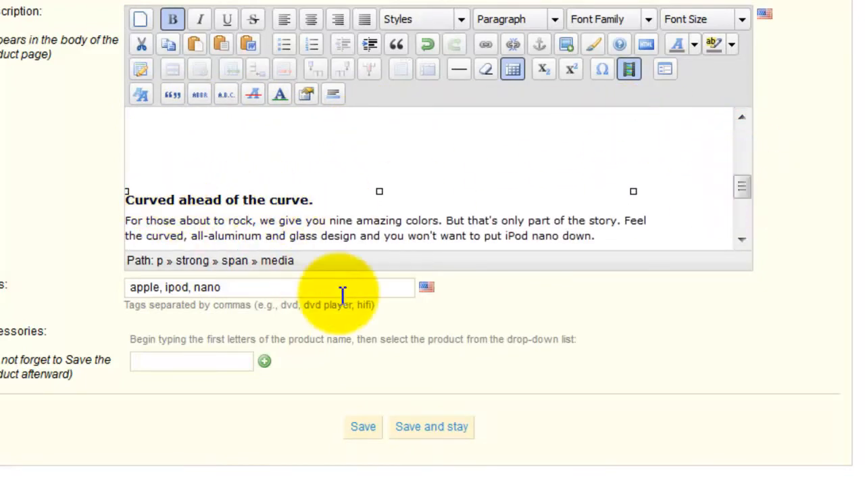
{"action": "left_click", "coordinate": [430, 427]}
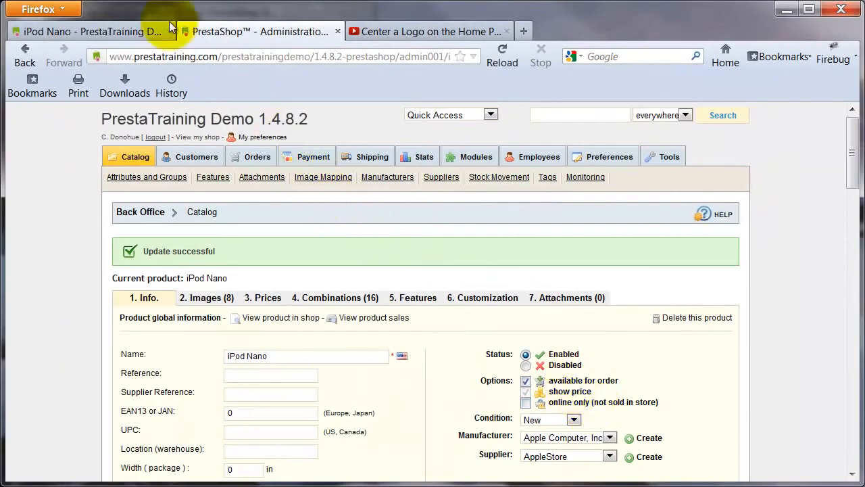
Reload the iPod Nano shop page and briefly play the embedded video, pausing it after a few seconds.
{"action": "left_click", "coordinate": [102, 29]}
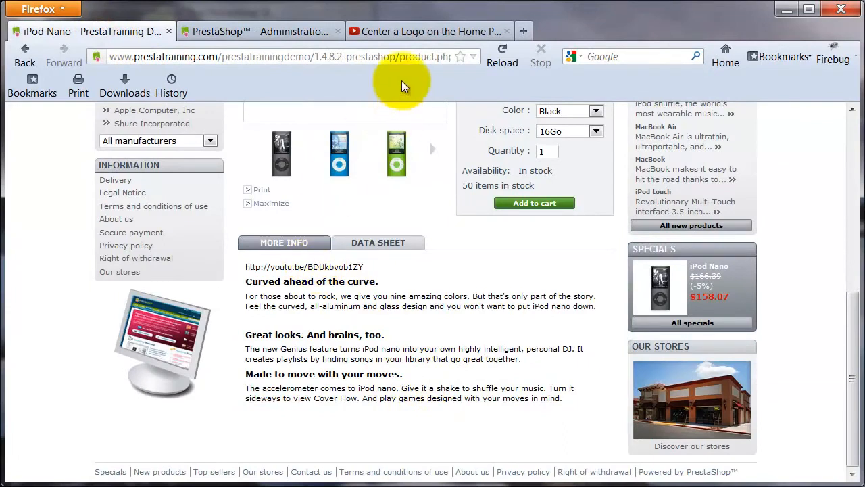
{"action": "left_click", "coordinate": [499, 63]}
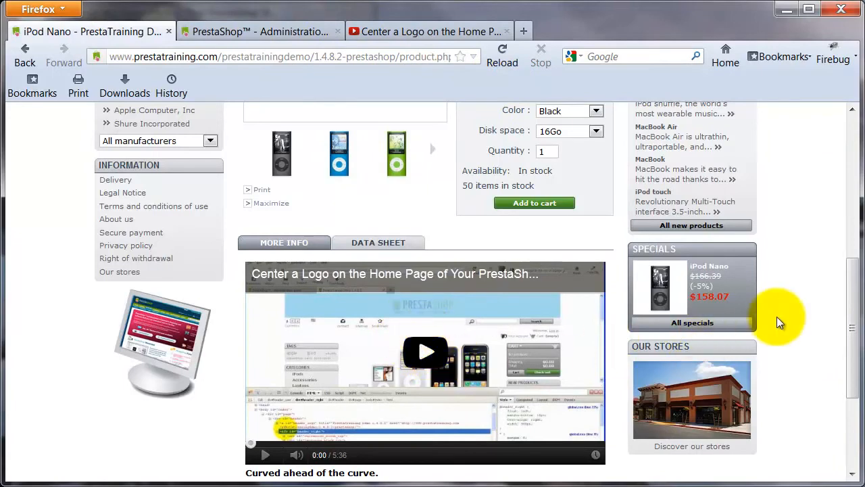
{"action": "left_click_drag", "start_coordinate": [855, 316], "coordinate": [855, 357]}
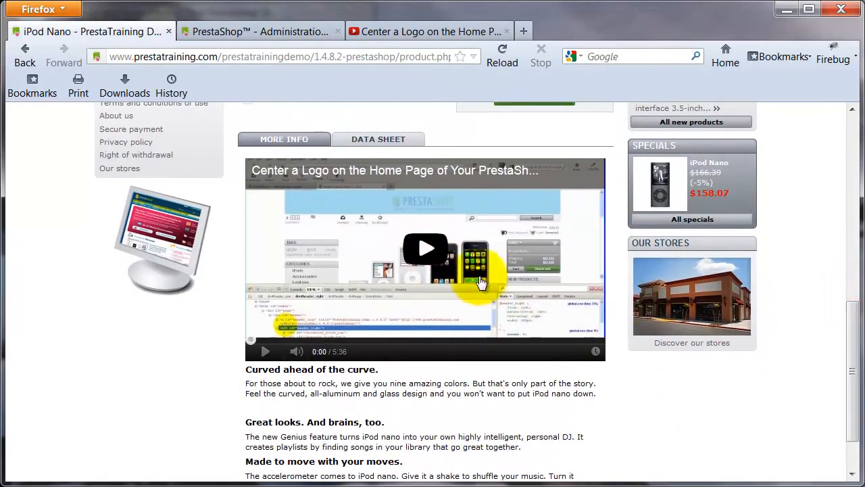
{"action": "left_click", "coordinate": [415, 247]}
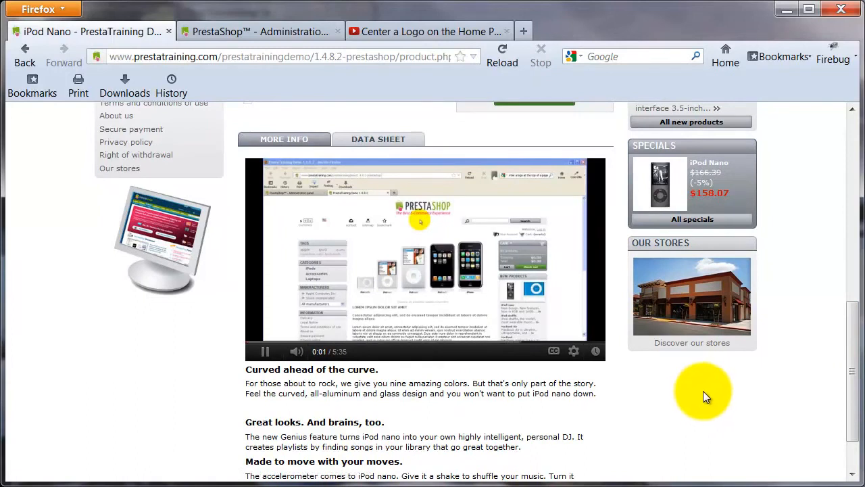
{"action": "left_click", "coordinate": [269, 352]}
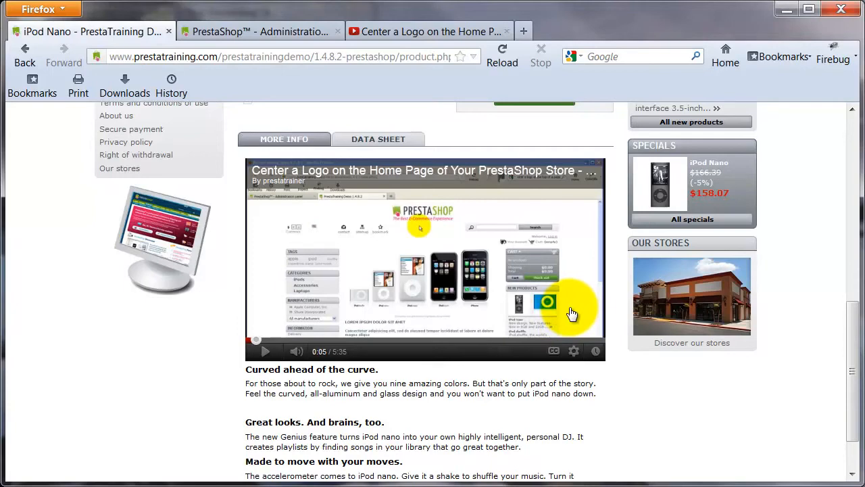
Open the embedded media settings of the video in the iPod Nano description, review the available media types, and close them without changes.
{"action": "left_click", "coordinate": [250, 31]}
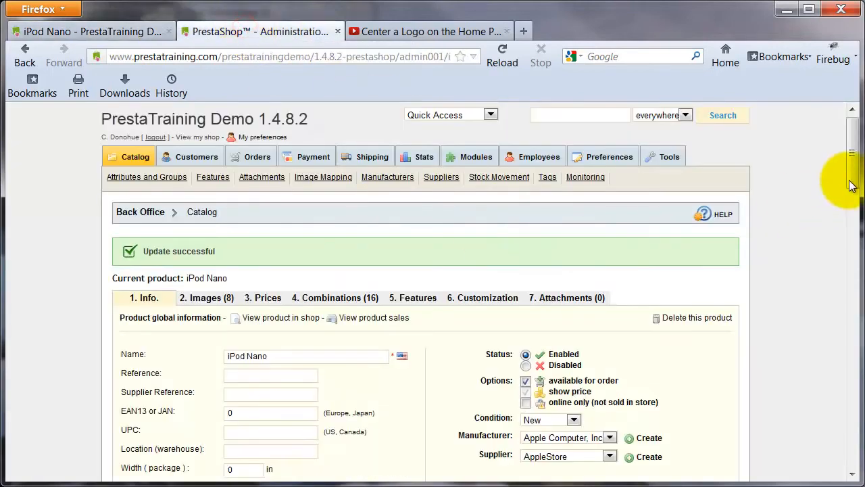
{"action": "left_click_drag", "start_coordinate": [852, 164], "coordinate": [851, 404]}
{"action": "left_click", "coordinate": [345, 314]}
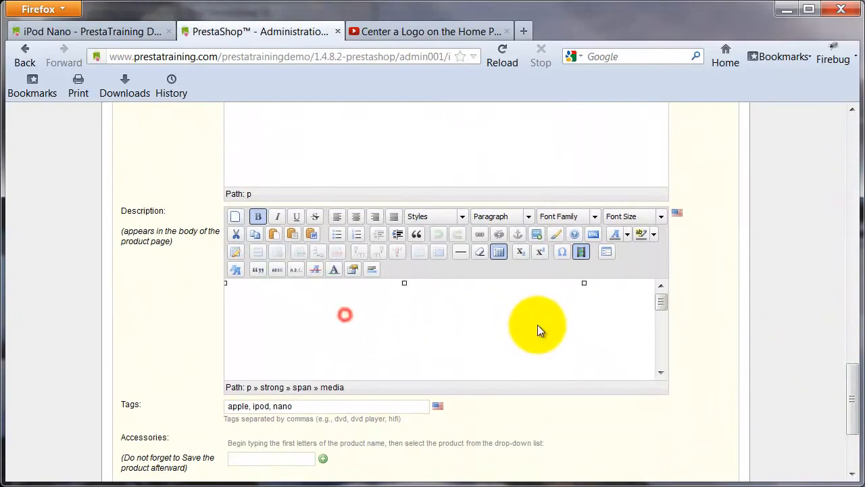
{"action": "left_click", "coordinate": [579, 252]}
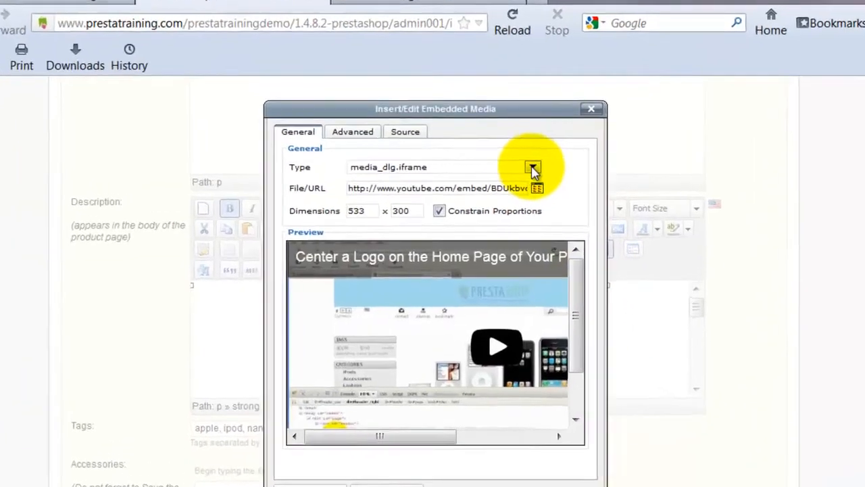
{"action": "left_click", "coordinate": [520, 180]}
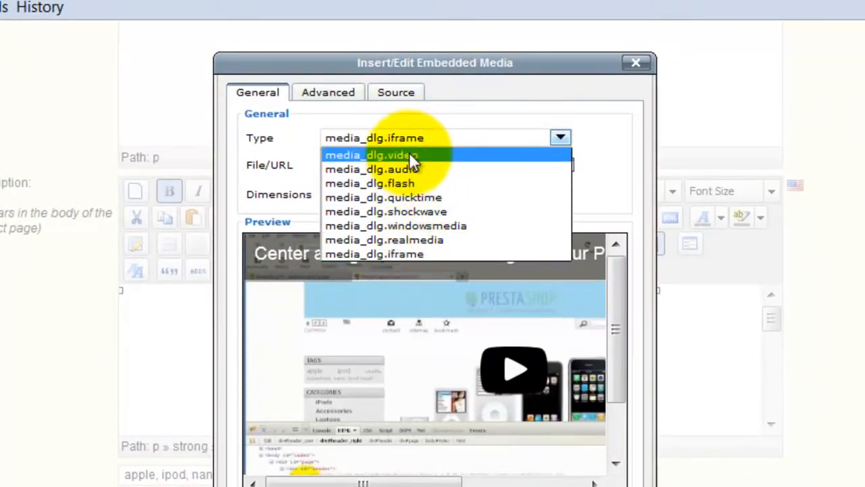
{"action": "left_click", "coordinate": [592, 150]}
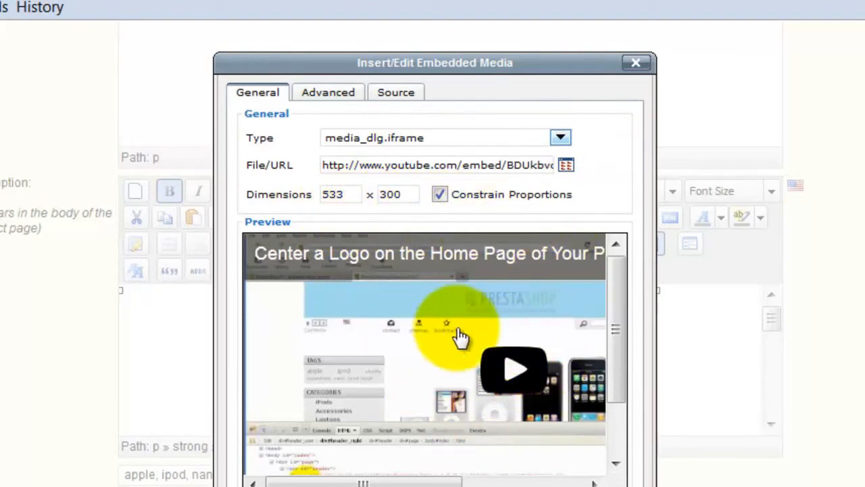
{"action": "left_click", "coordinate": [637, 66]}
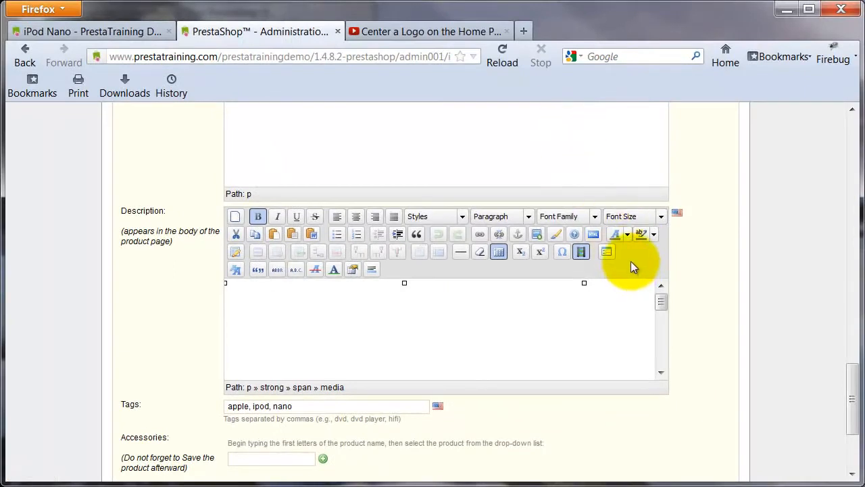
Examine the description's HTML source for the video's iframe code, close it, and view the iPod Nano shop page again.
{"action": "left_click", "coordinate": [592, 234]}
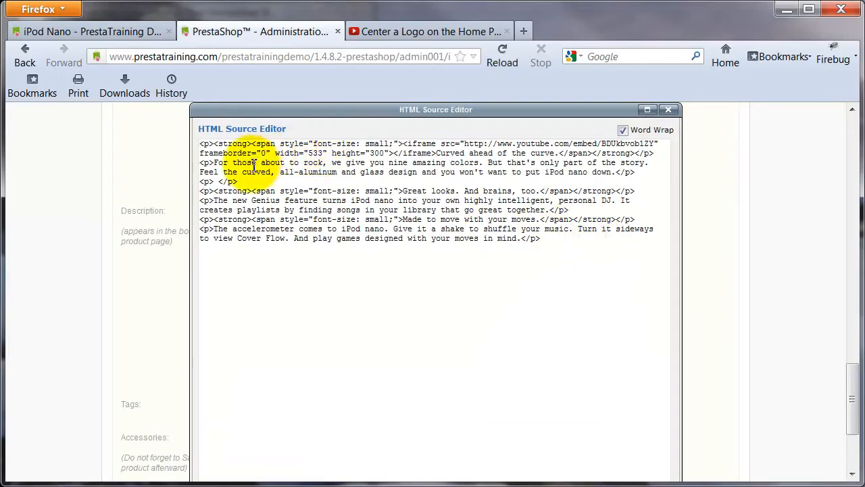
{"action": "left_click", "coordinate": [667, 110]}
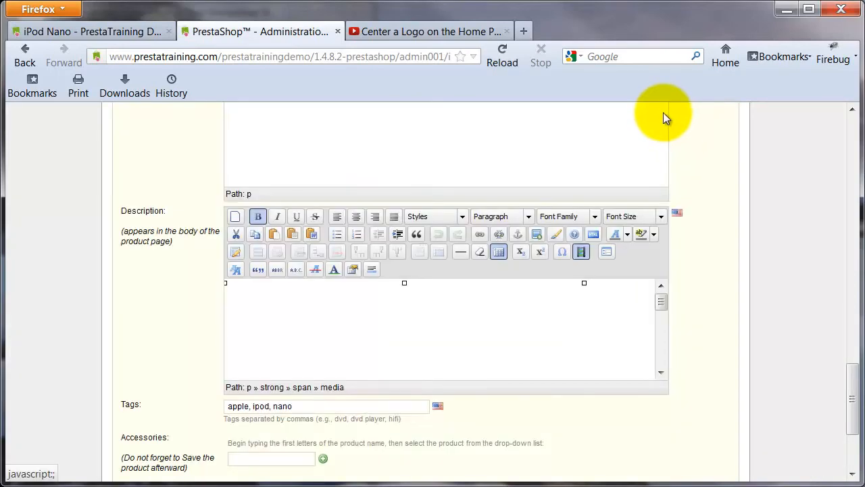
{"action": "left_click", "coordinate": [108, 31]}
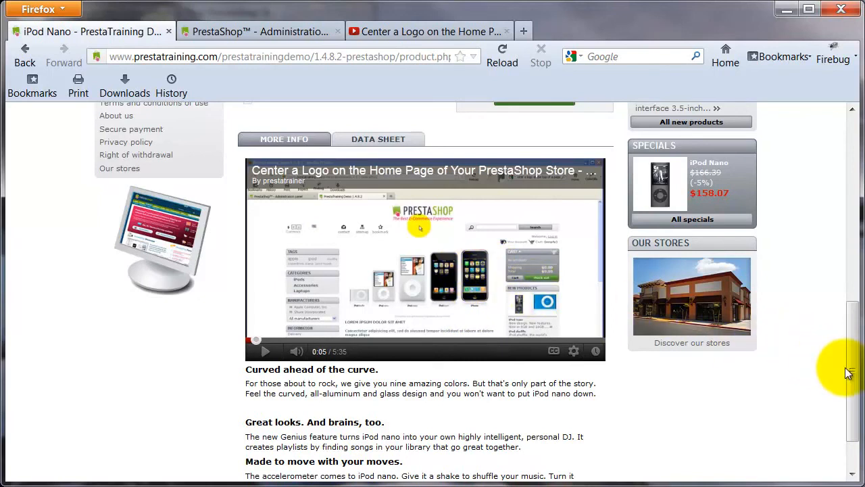
{"action": "left_click_drag", "start_coordinate": [848, 373], "coordinate": [853, 269]}
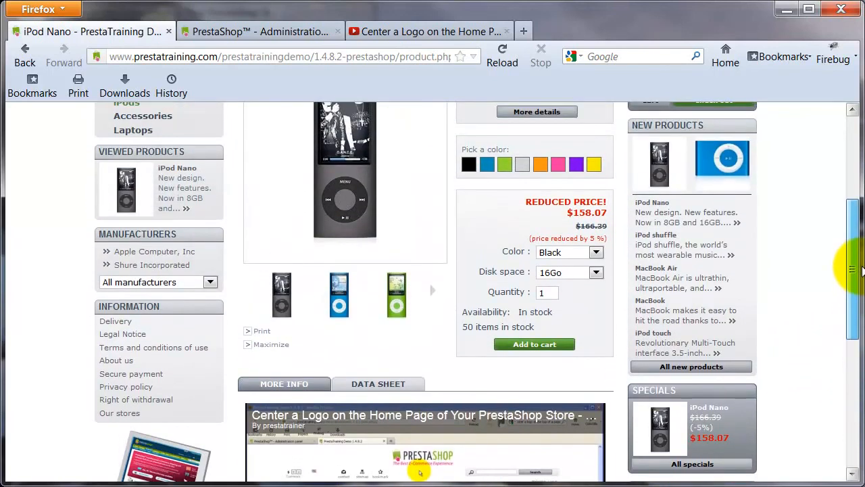